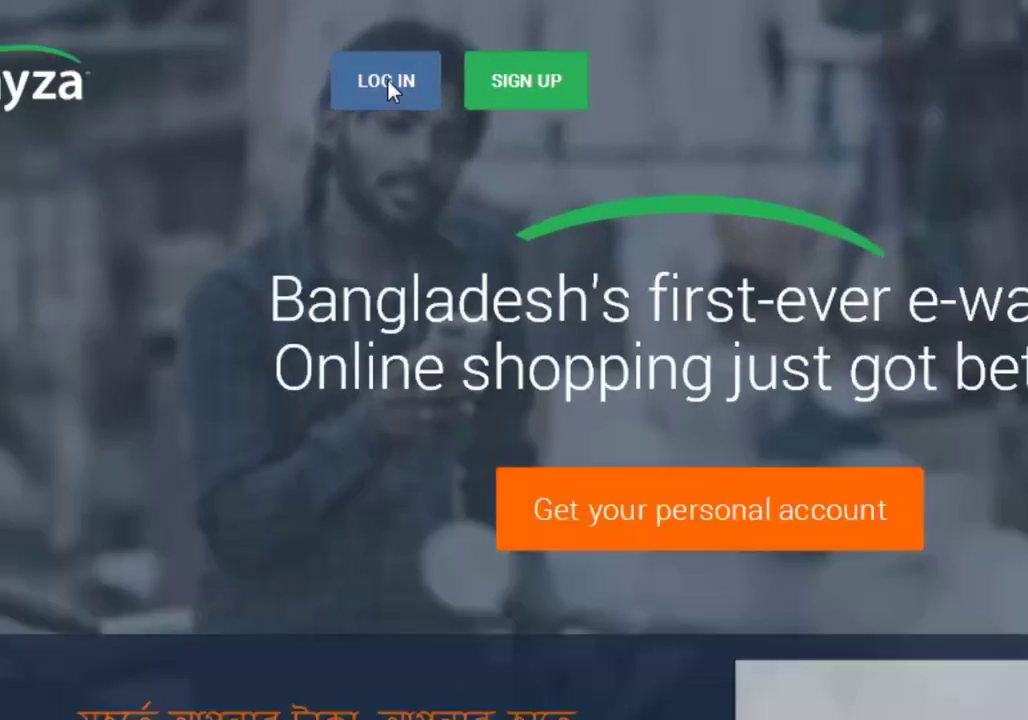
Log in to the Payza account and open the payment buttons section of the business tools
click(441, 124)
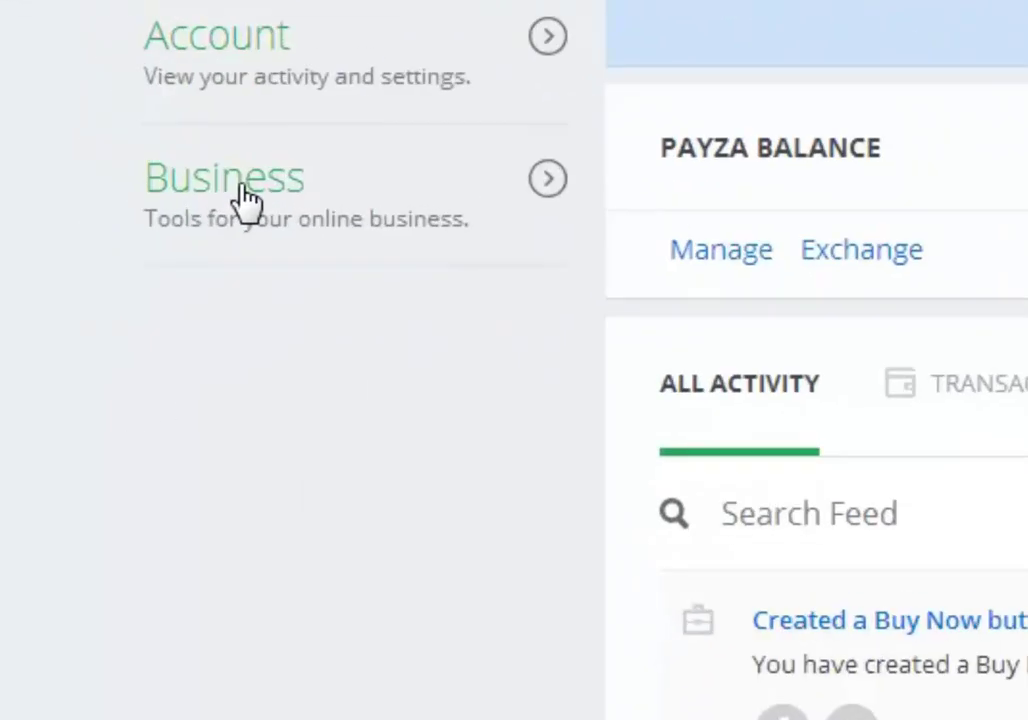
click(117, 342)
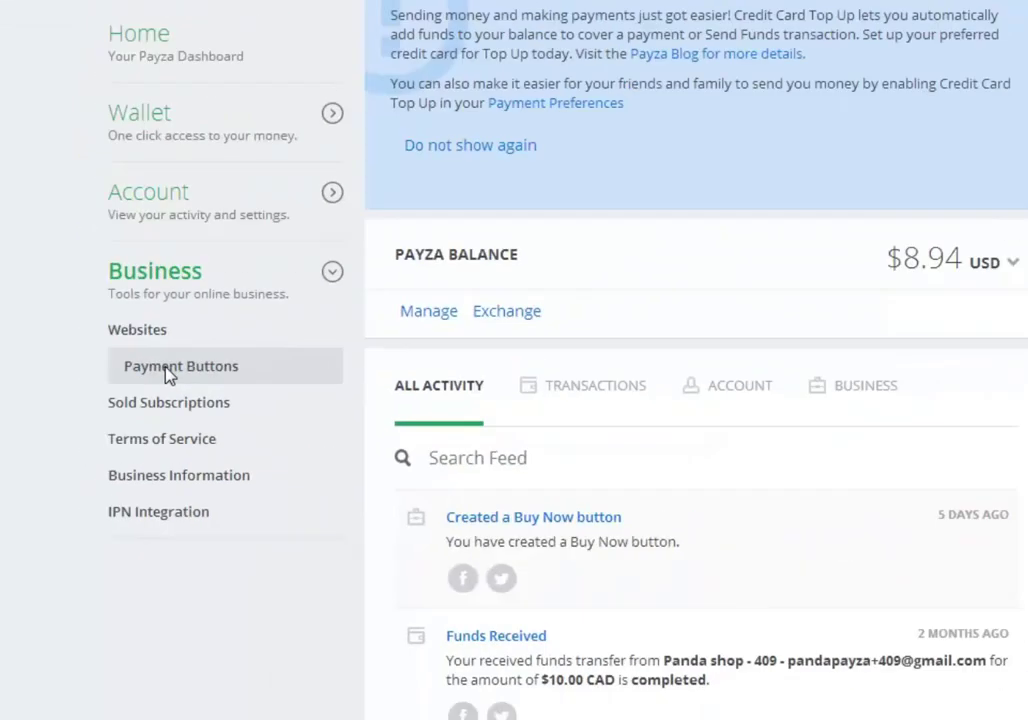
click(305, 262)
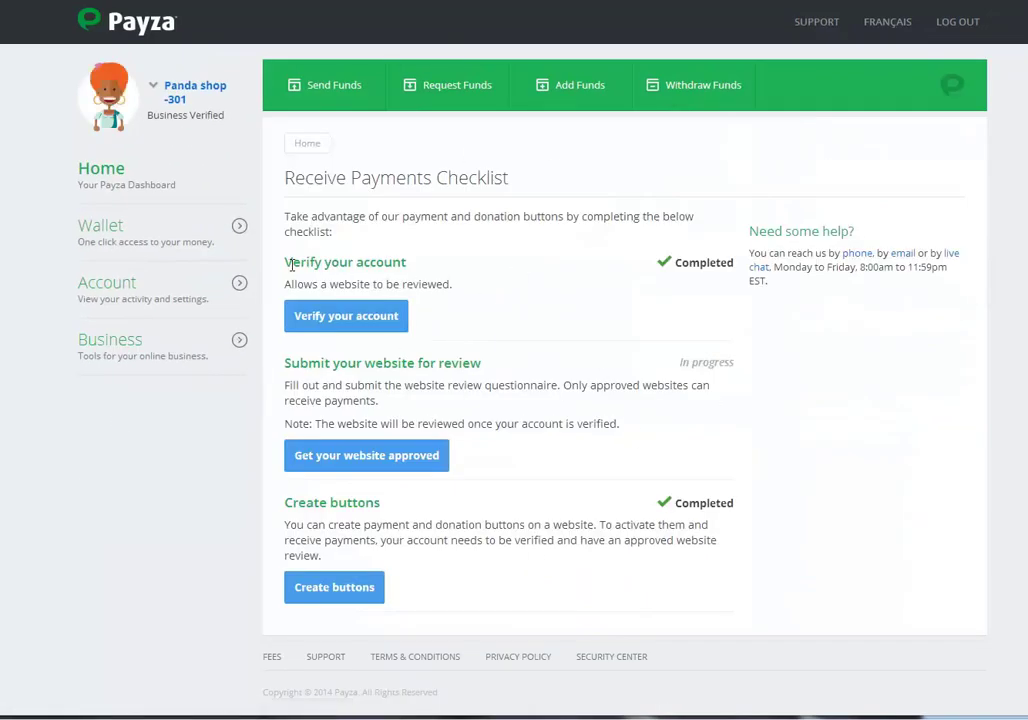
Review the account verification, website review and button creation items in the Receive Payments Checklist
drag(287, 263, 415, 257)
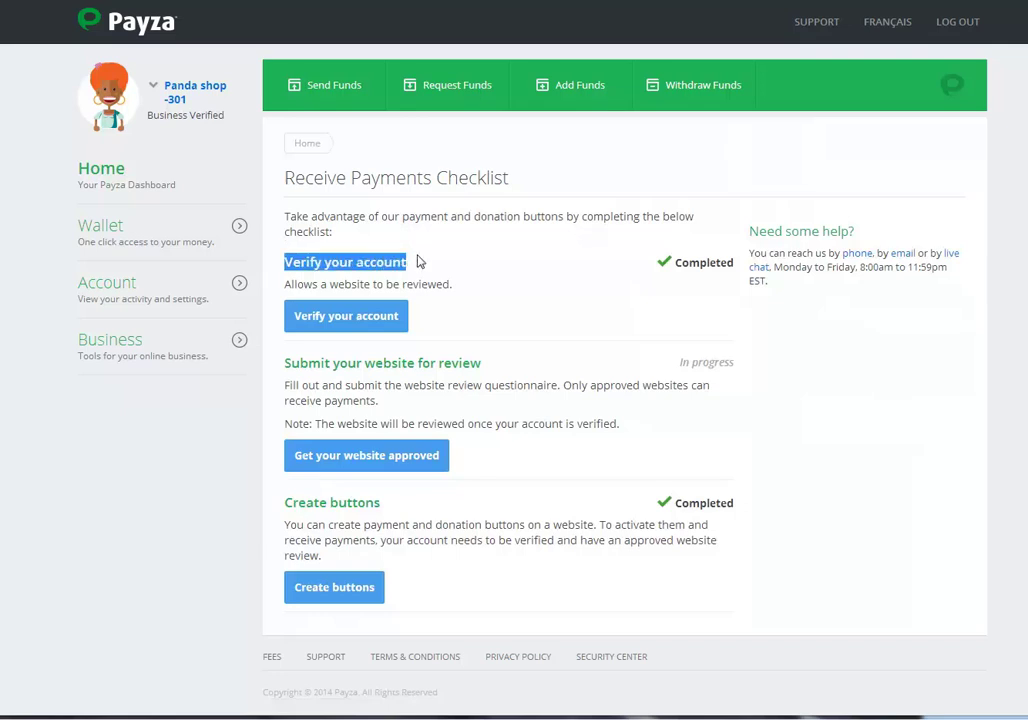
double_click(707, 265)
click(281, 366)
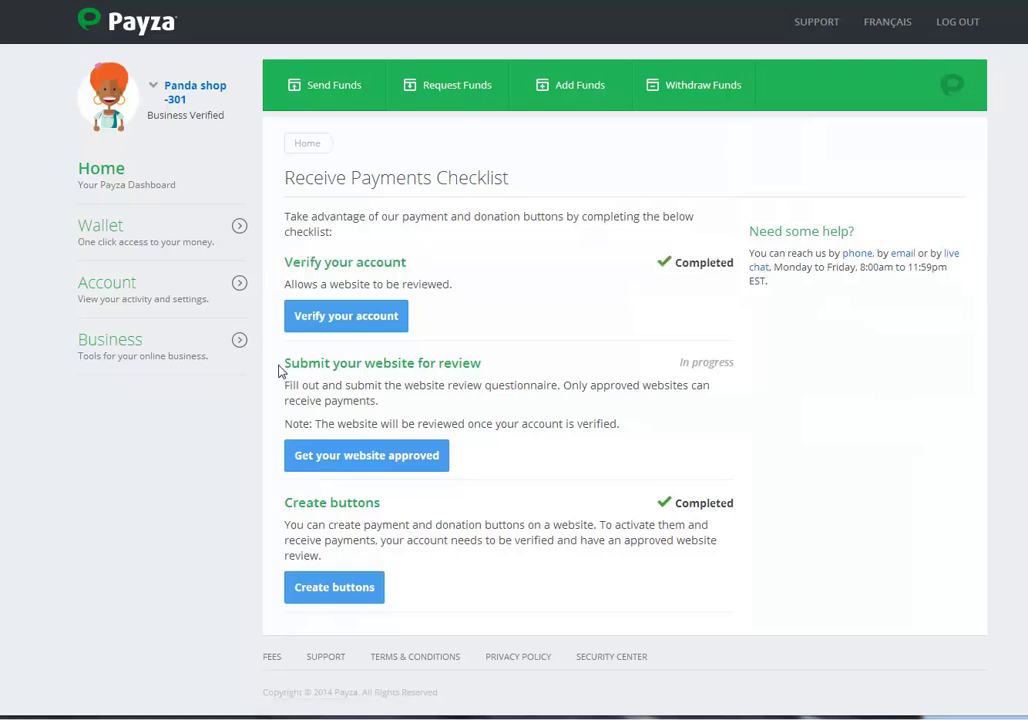
drag(287, 366, 485, 363)
mouse_move(680, 362)
mouse_down()
mouse_move(706, 362)
mouse_move(679, 362)
mouse_up()
click(736, 364)
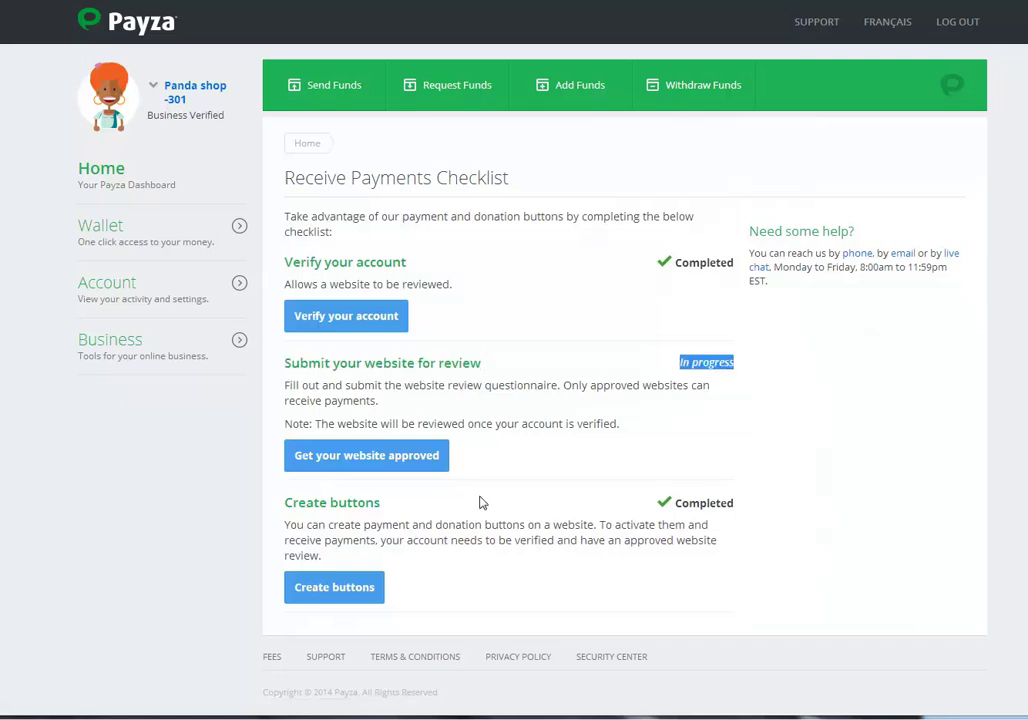
drag(284, 511, 385, 504)
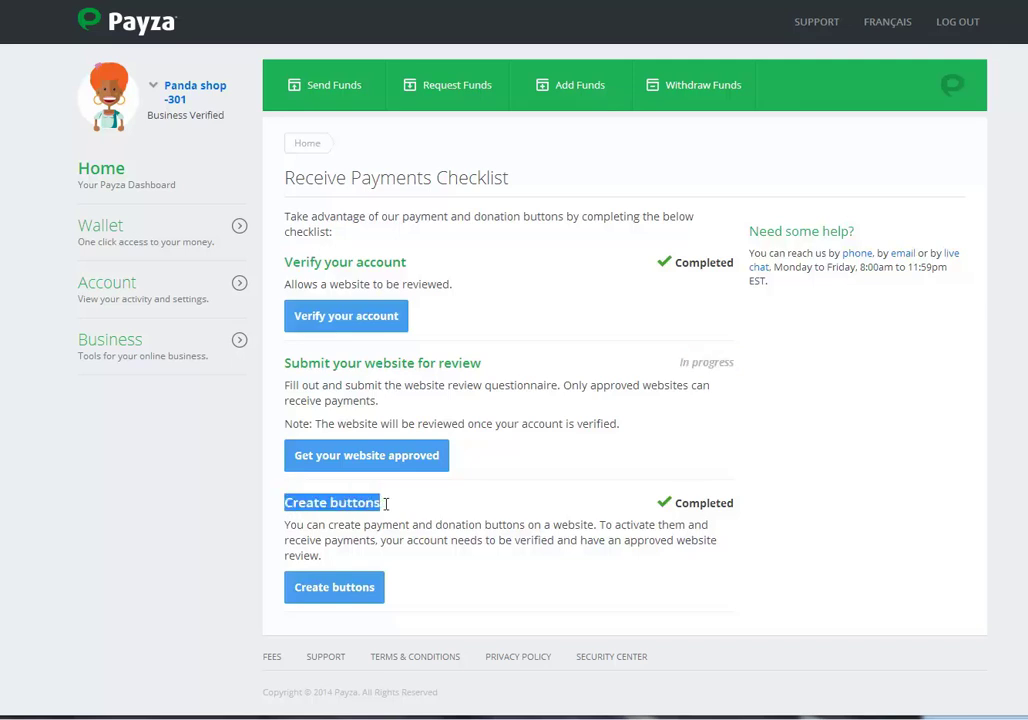
click(385, 617)
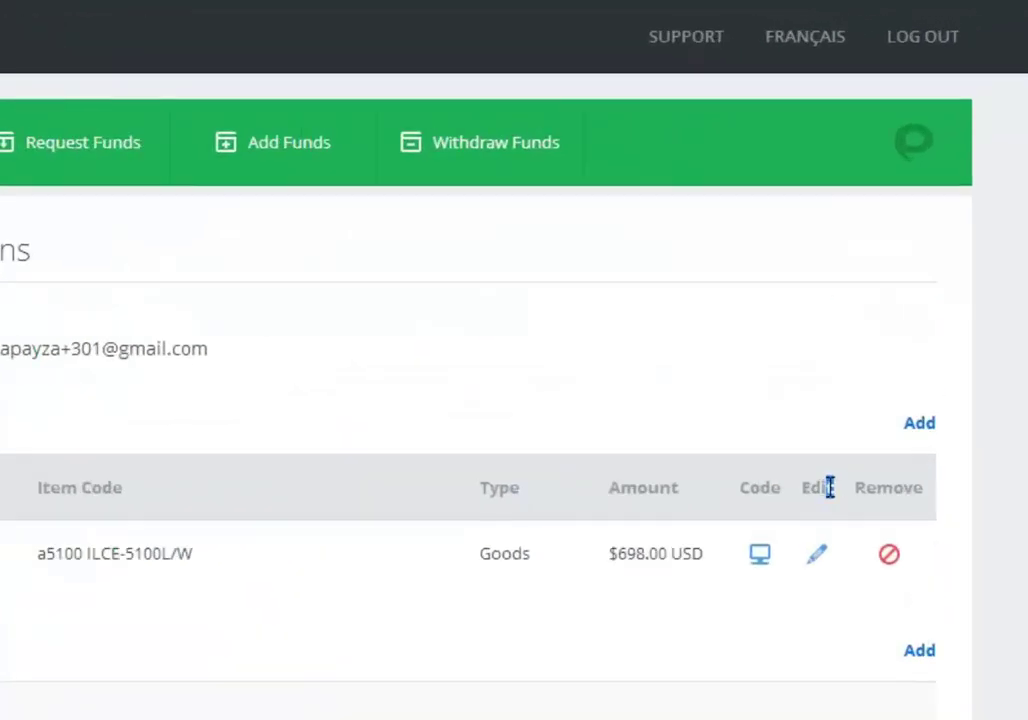
Open the existing SONY Alpha a5100 ILCE-5100L/W Buy Now button for editing
double_click(891, 316)
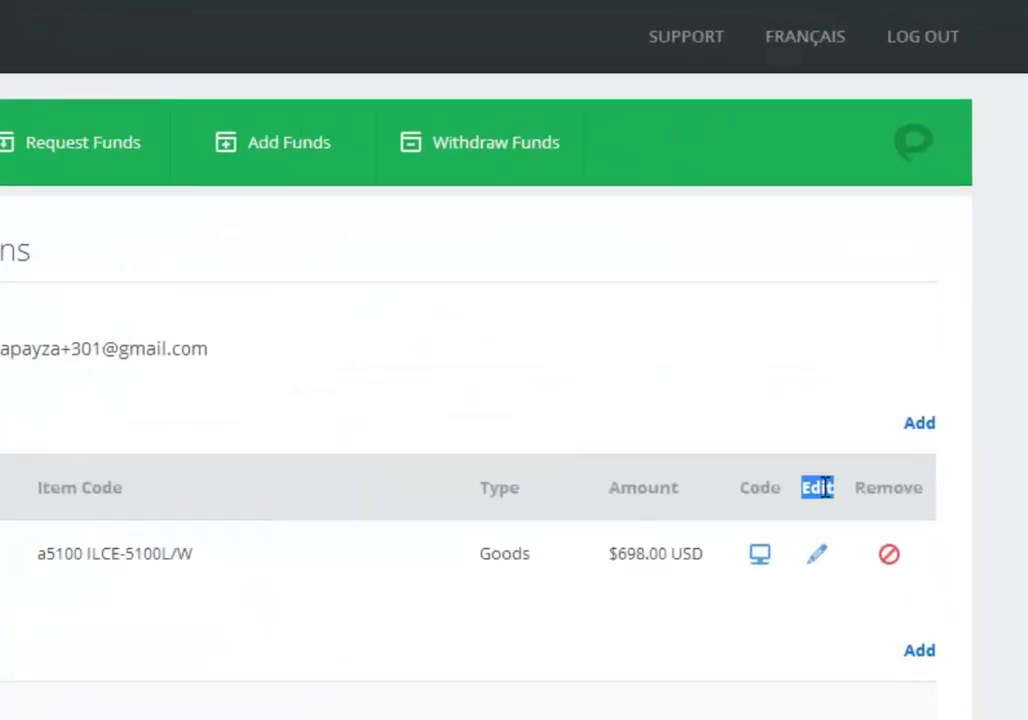
double_click(767, 489)
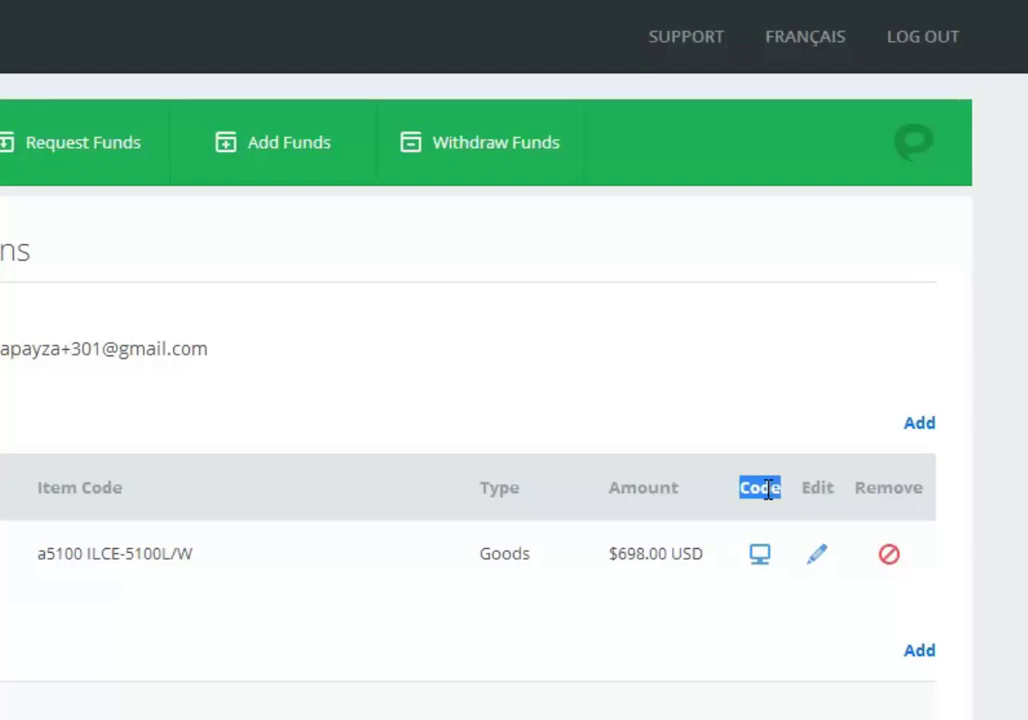
double_click(822, 488)
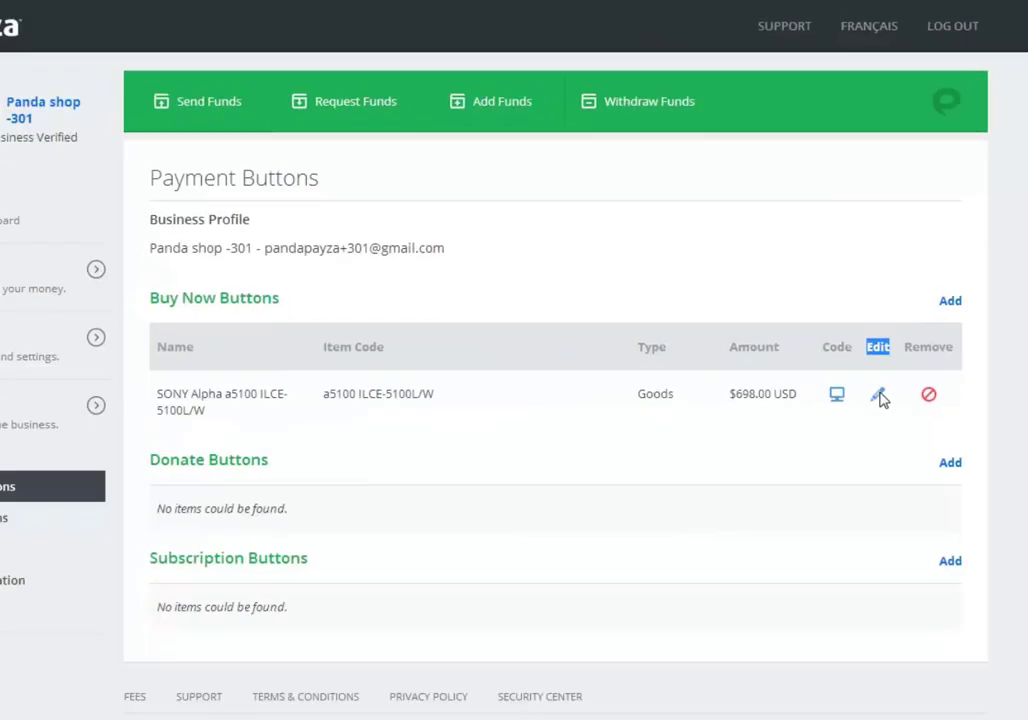
click(818, 558)
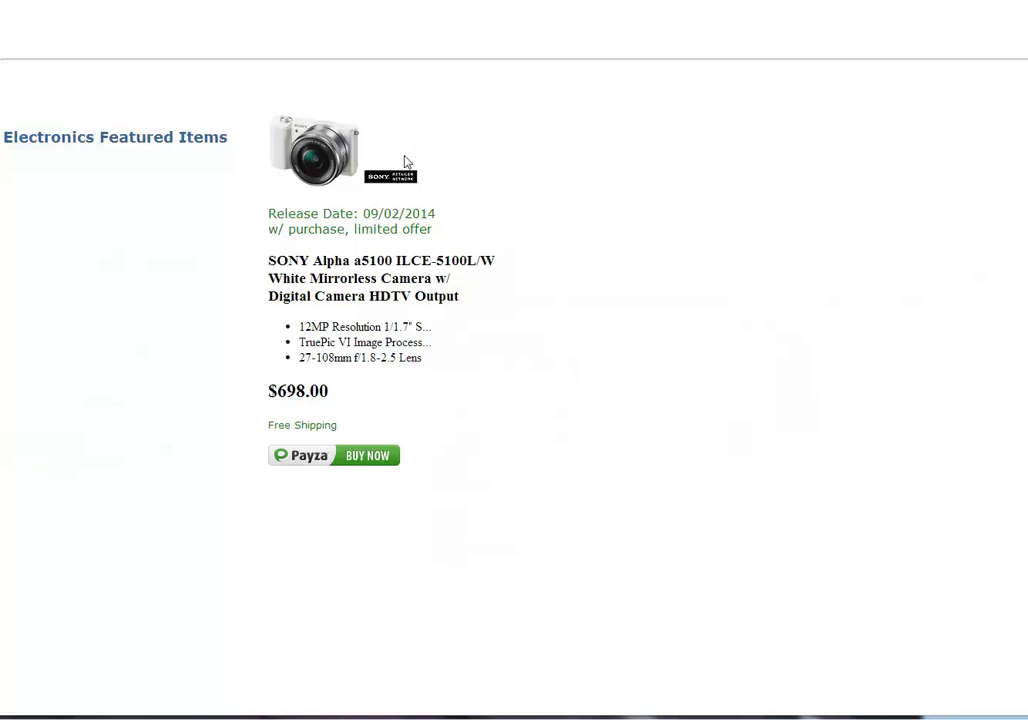
Test the current Payza Buy Now button on the camera's store page and examine the checkout's Purchase Summary
drag(333, 400, 256, 393)
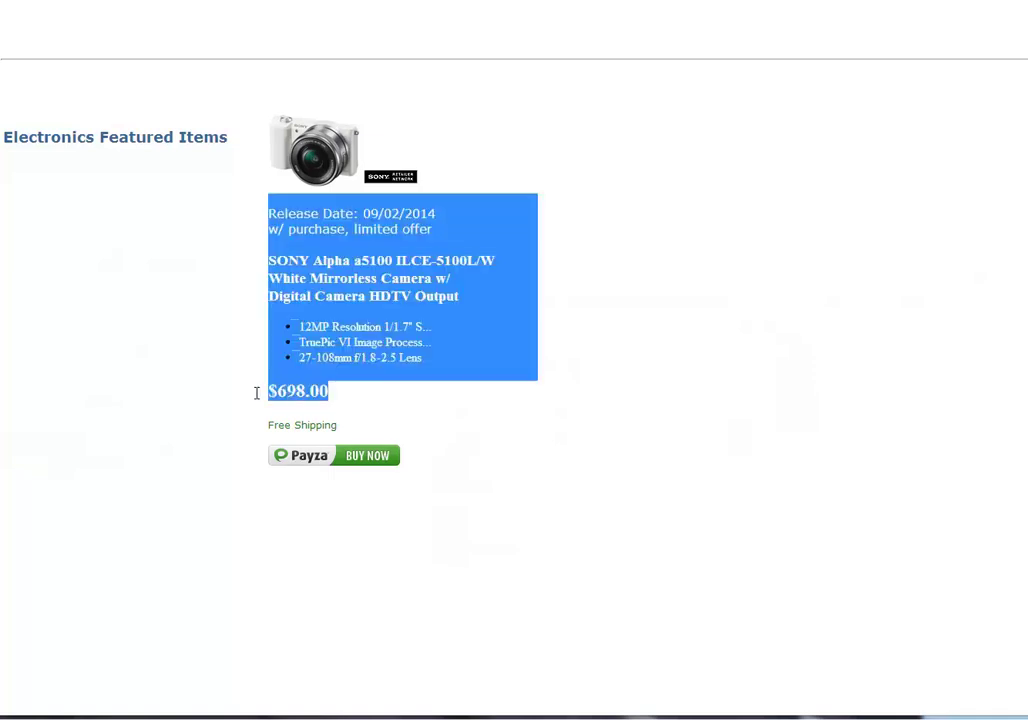
click(290, 393)
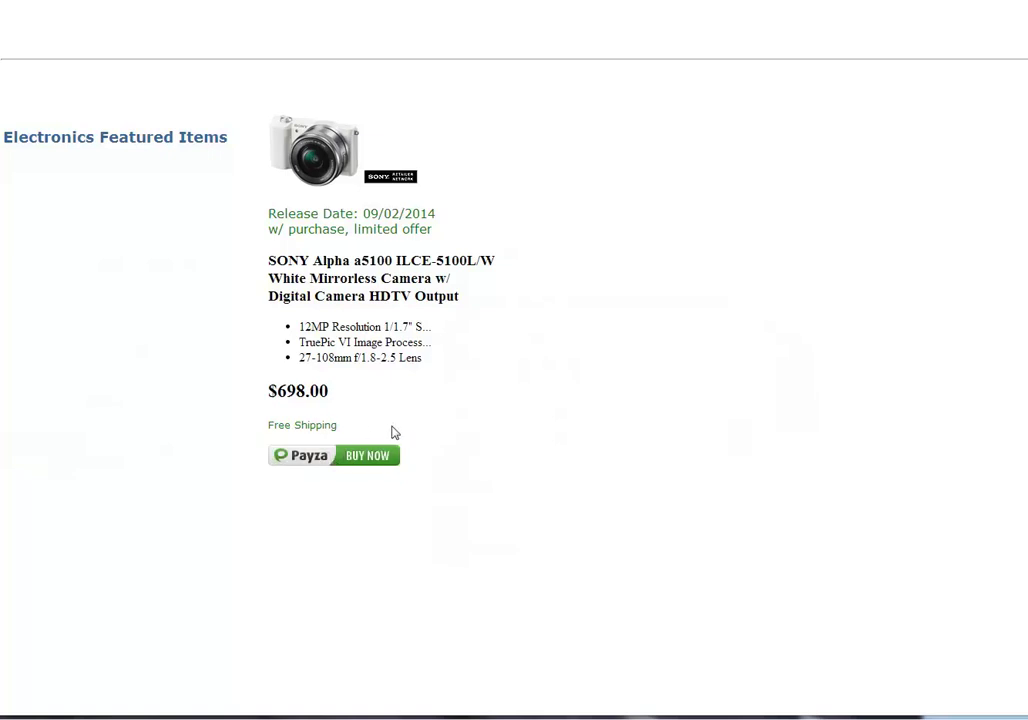
click(339, 456)
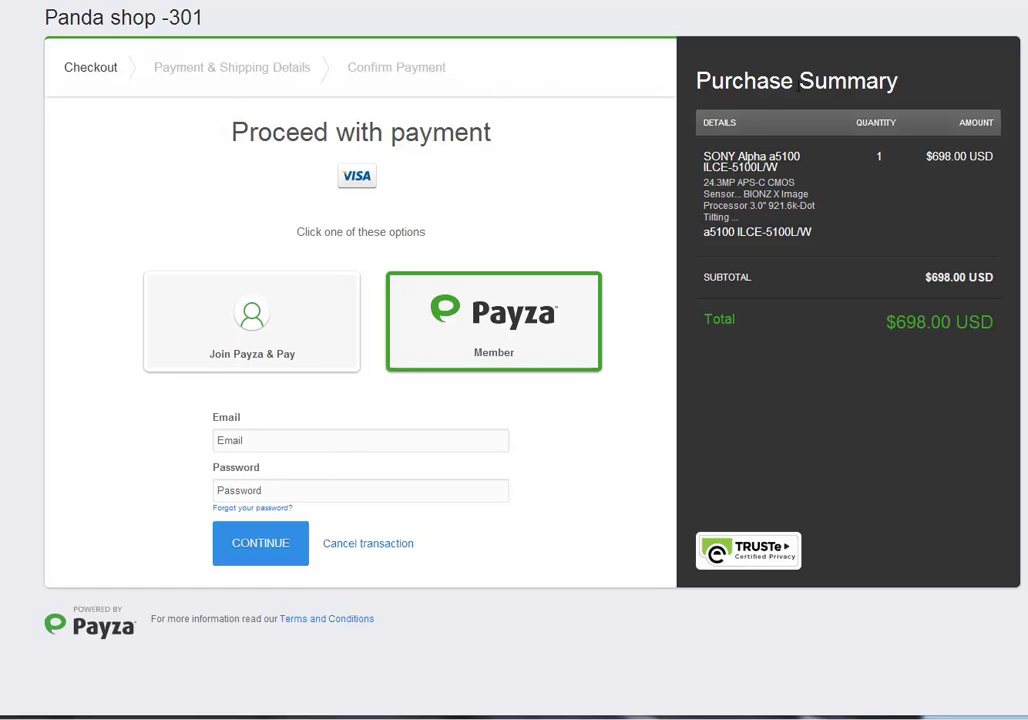
drag(695, 92, 891, 76)
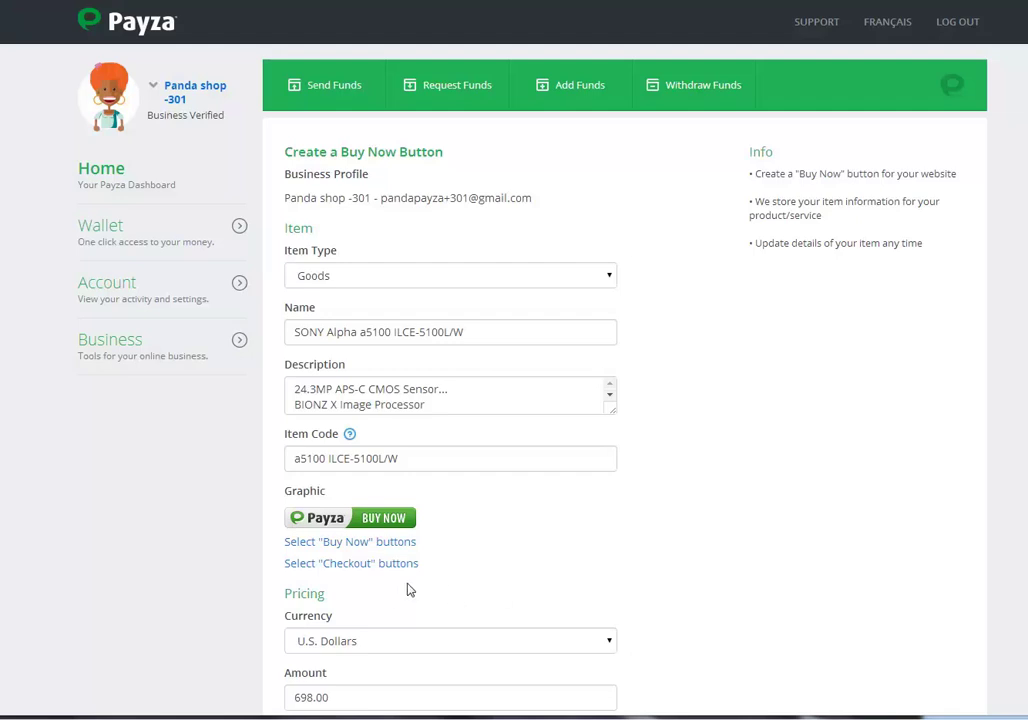
Change the button graphic to the large Payza Checkout style captioned "Secure checkout with Payza" and update the button
click(355, 562)
scroll(849, 484, down, 3)
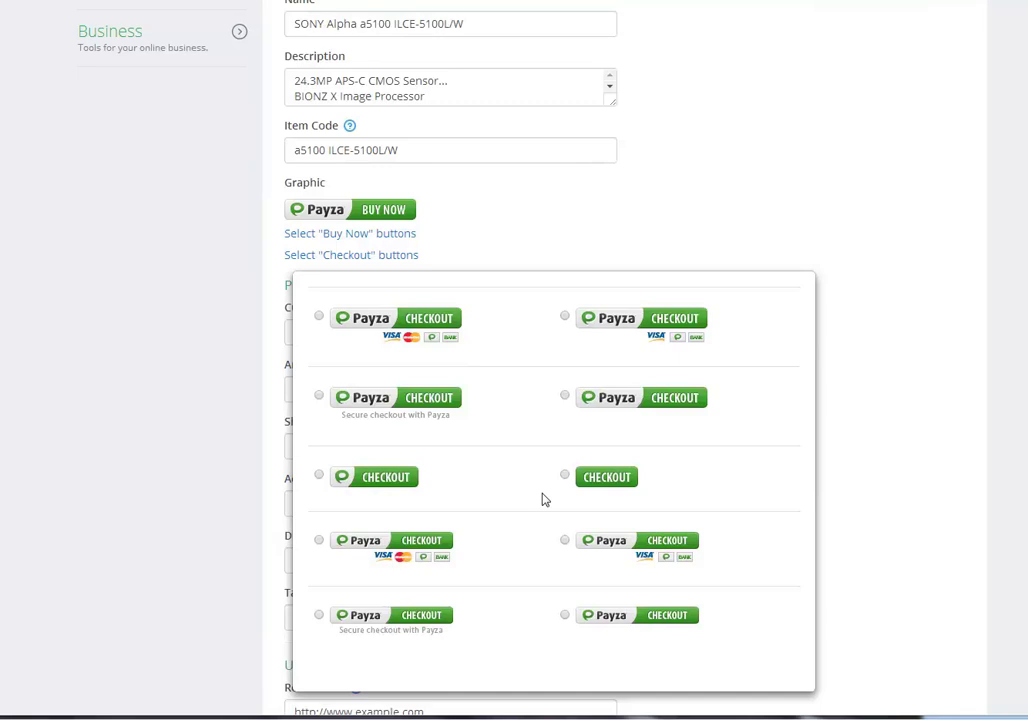
click(319, 397)
click(925, 370)
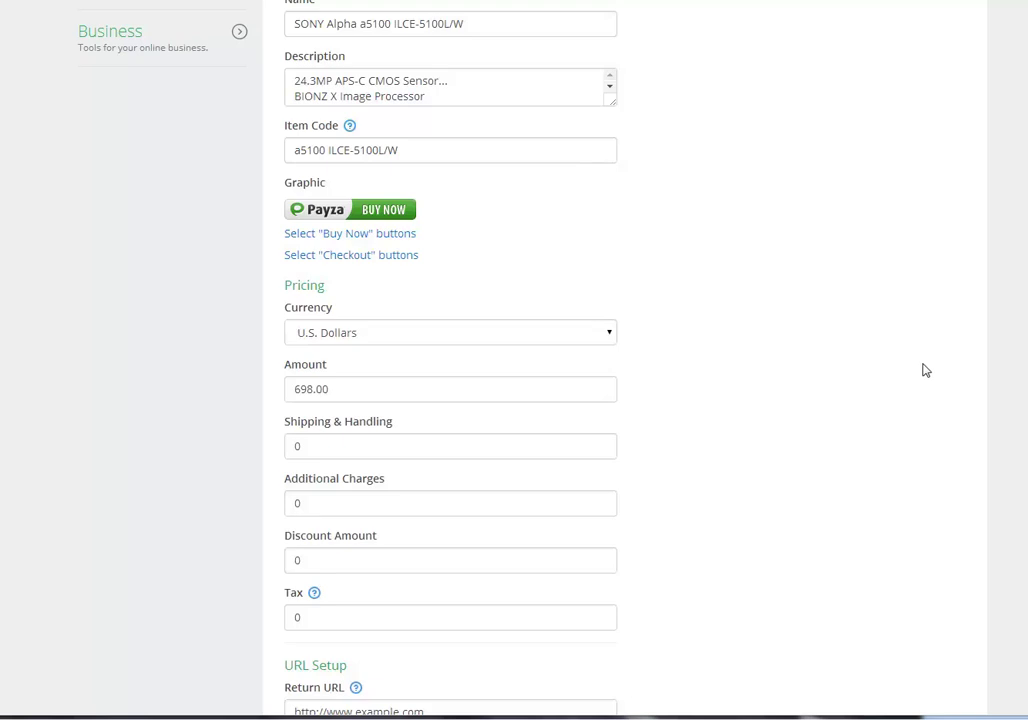
scroll(741, 277, up, 2)
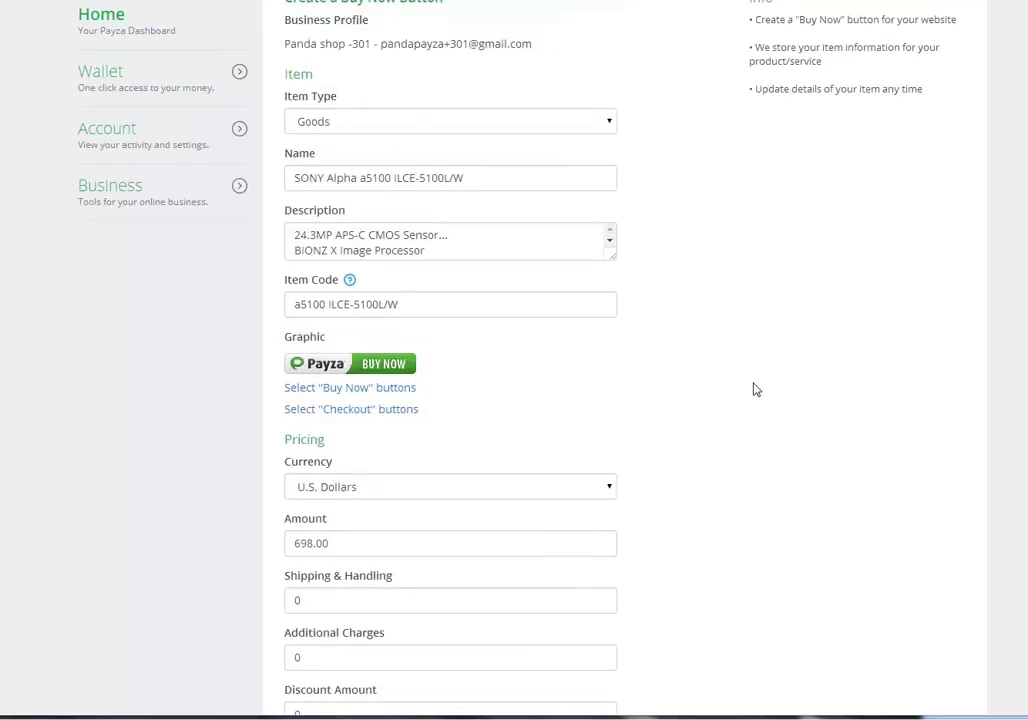
scroll(756, 389, down, 6)
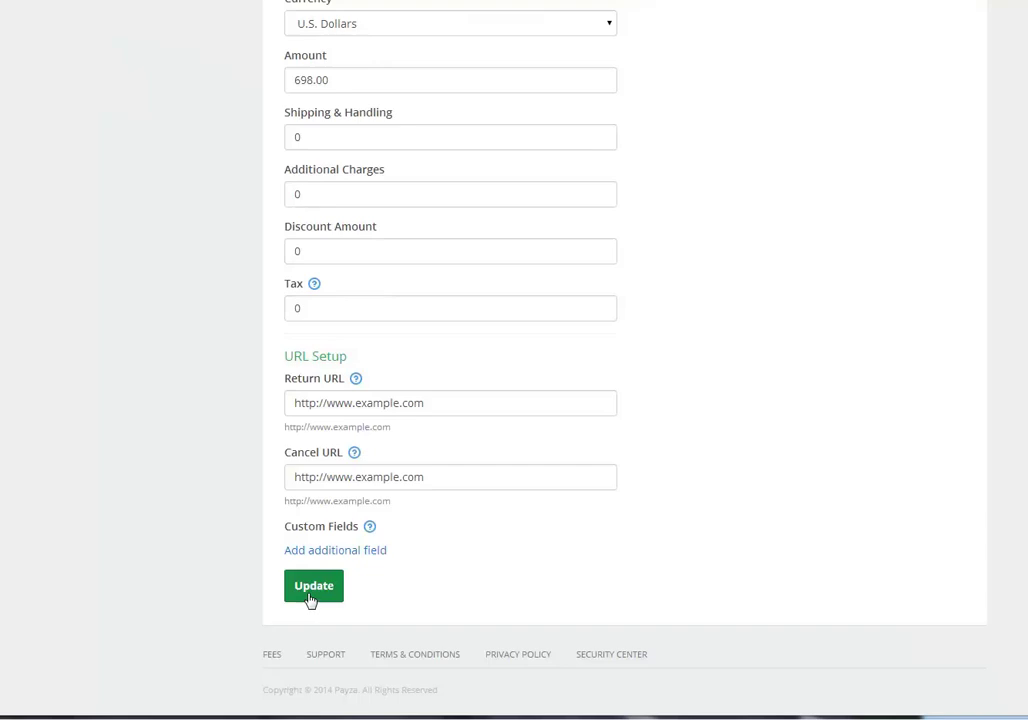
click(308, 585)
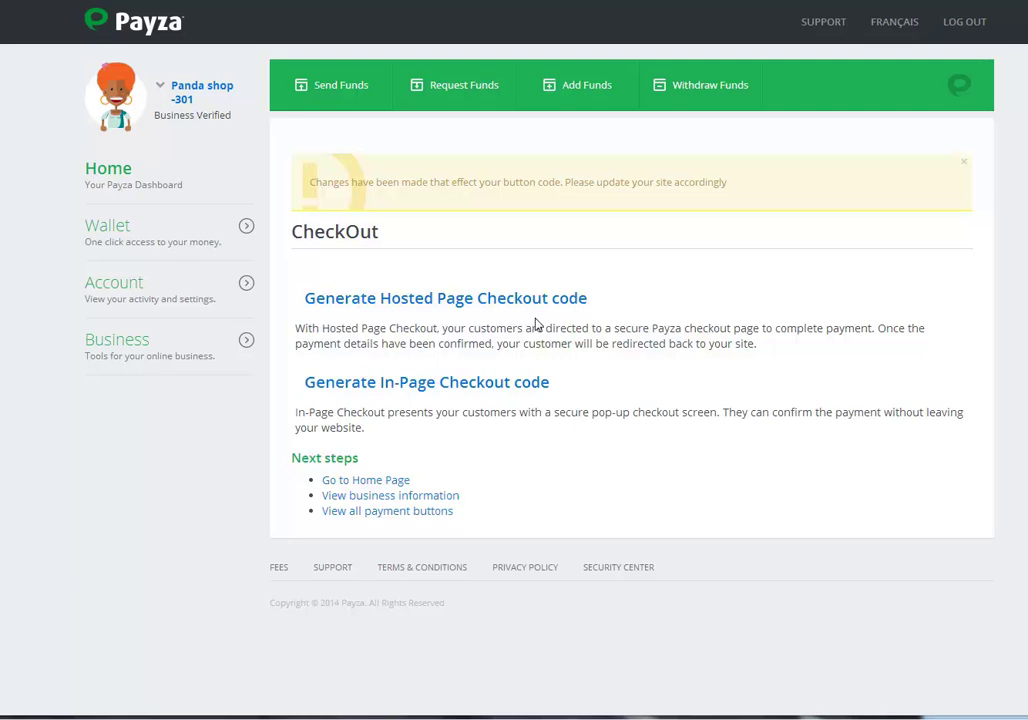
Generate the In-Page Checkout code for the updated button and review its HTML form code
drag(390, 239, 294, 240)
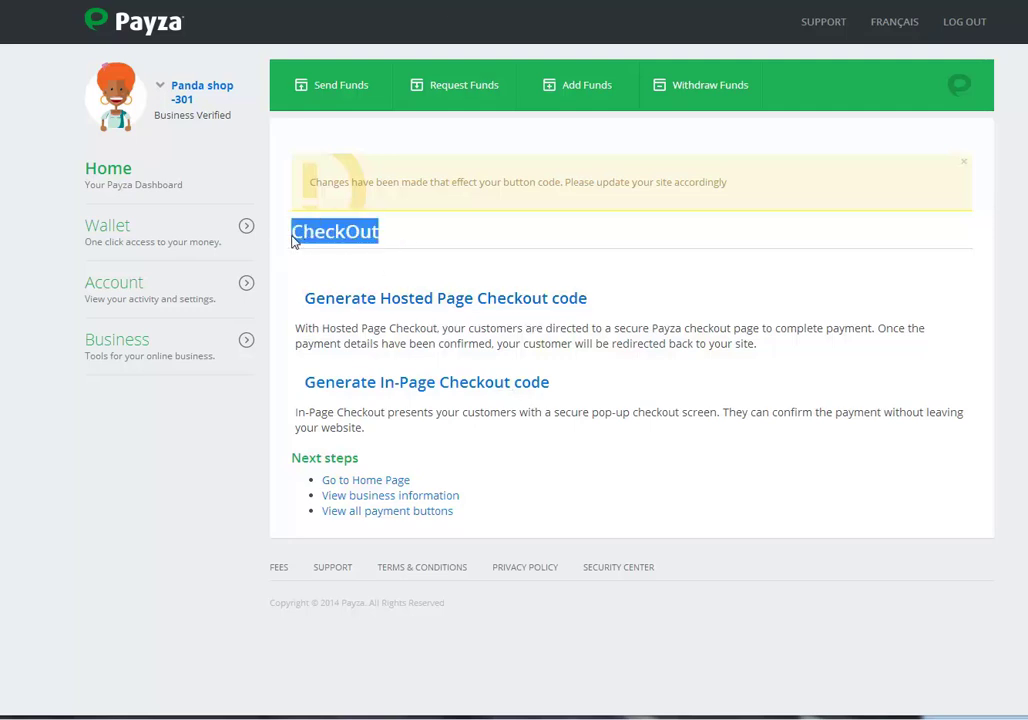
click(568, 248)
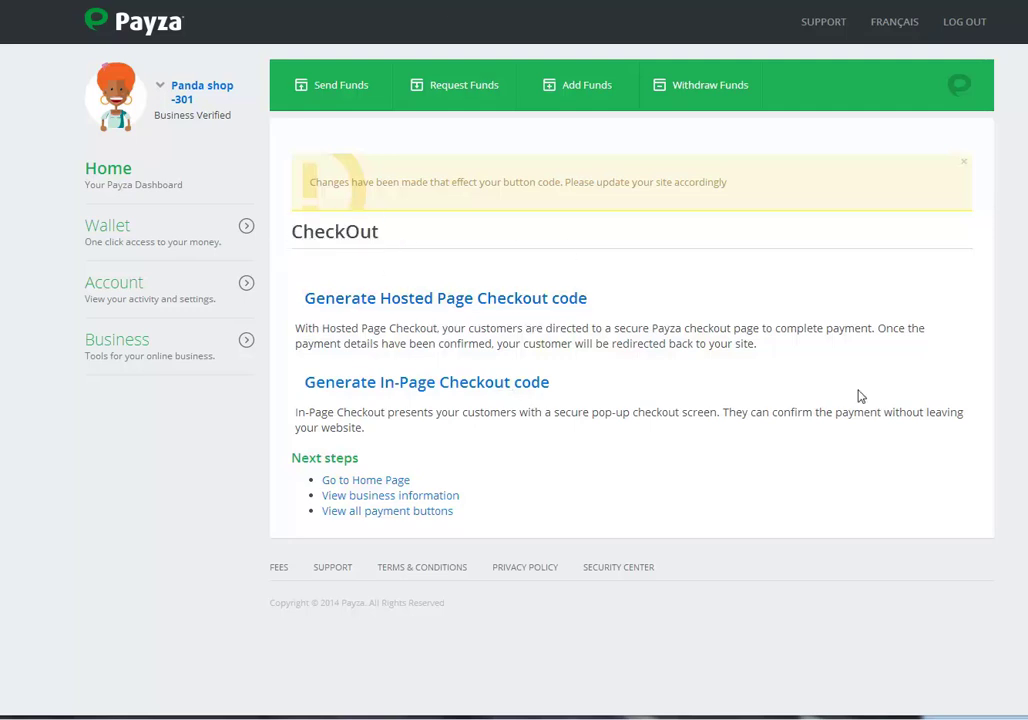
click(444, 386)
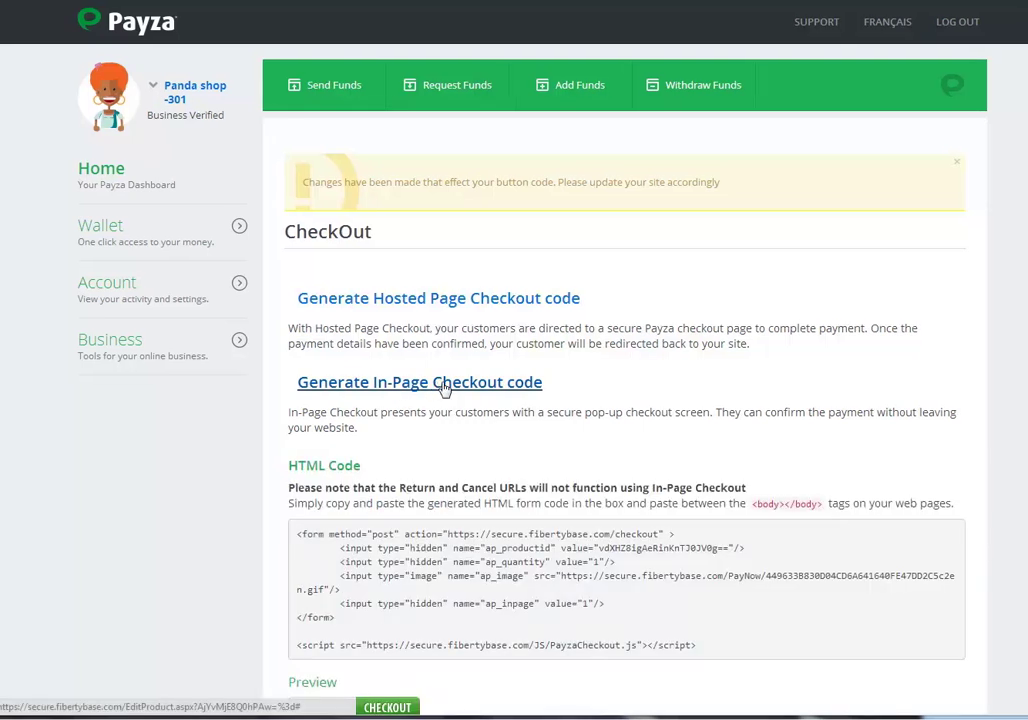
scroll(447, 388, down, 2)
drag(361, 311, 290, 314)
drag(300, 381, 706, 491)
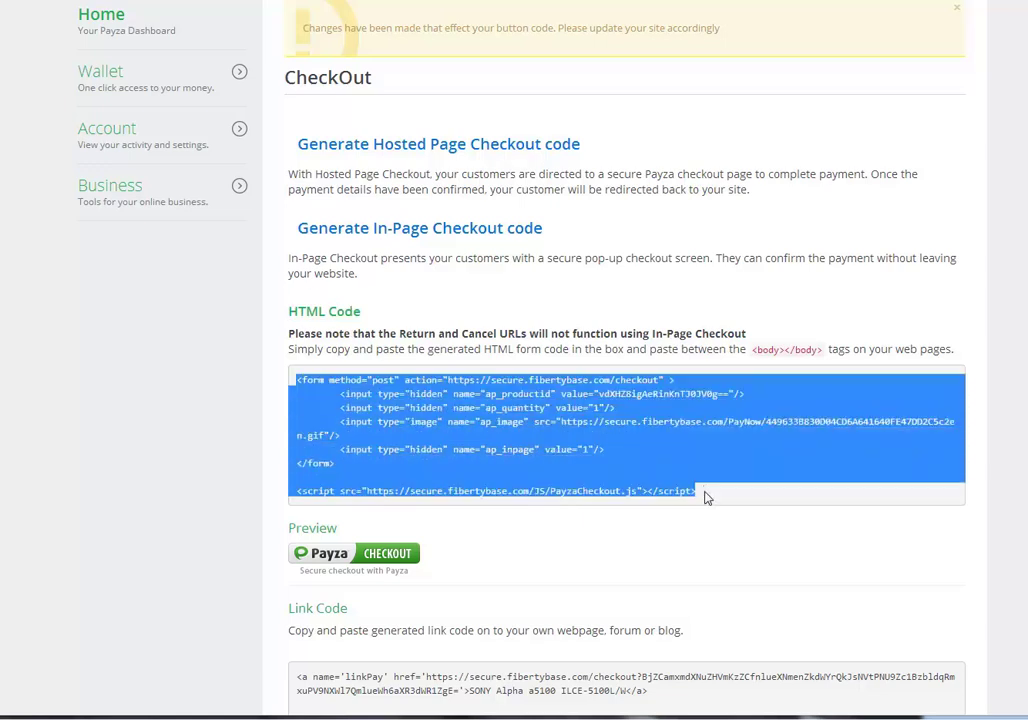
click(703, 497)
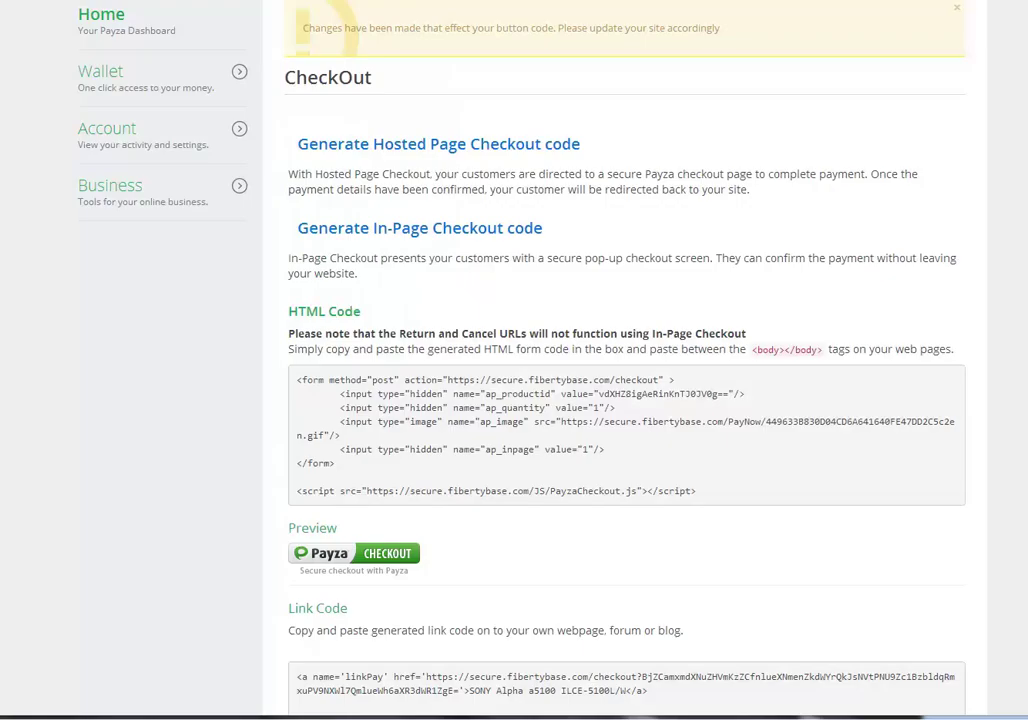
Copy the complete generated HTML code, from the opening form tag through the PayzaCheckout.js script tag
drag(295, 379, 729, 501)
key(ctrl+c)
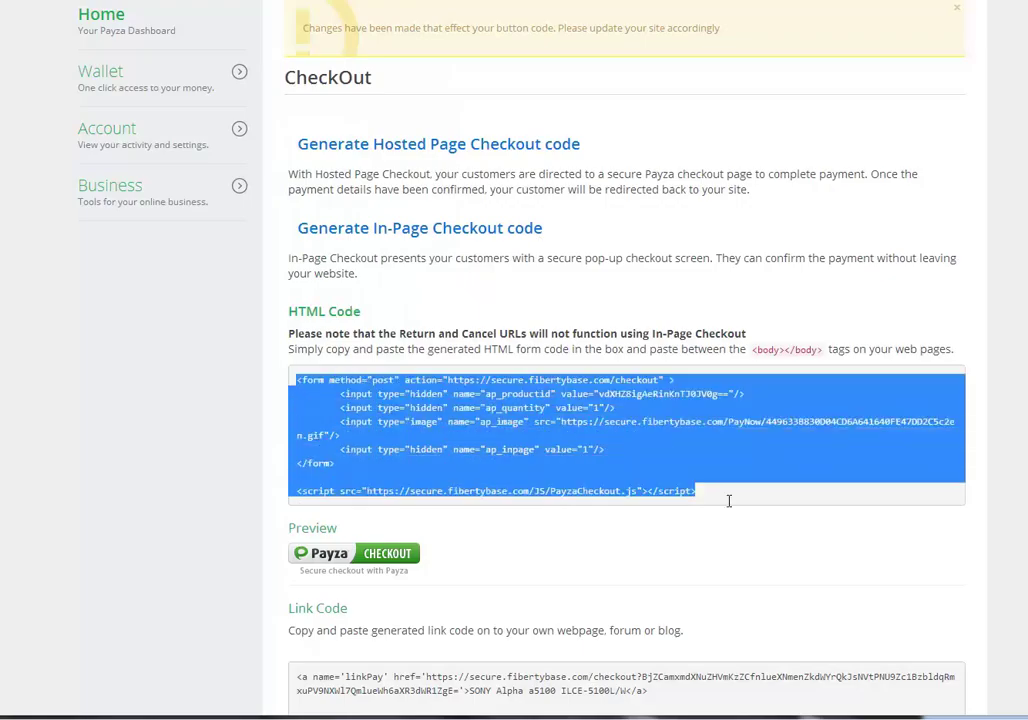
right_click(505, 410)
click(521, 428)
click(524, 448)
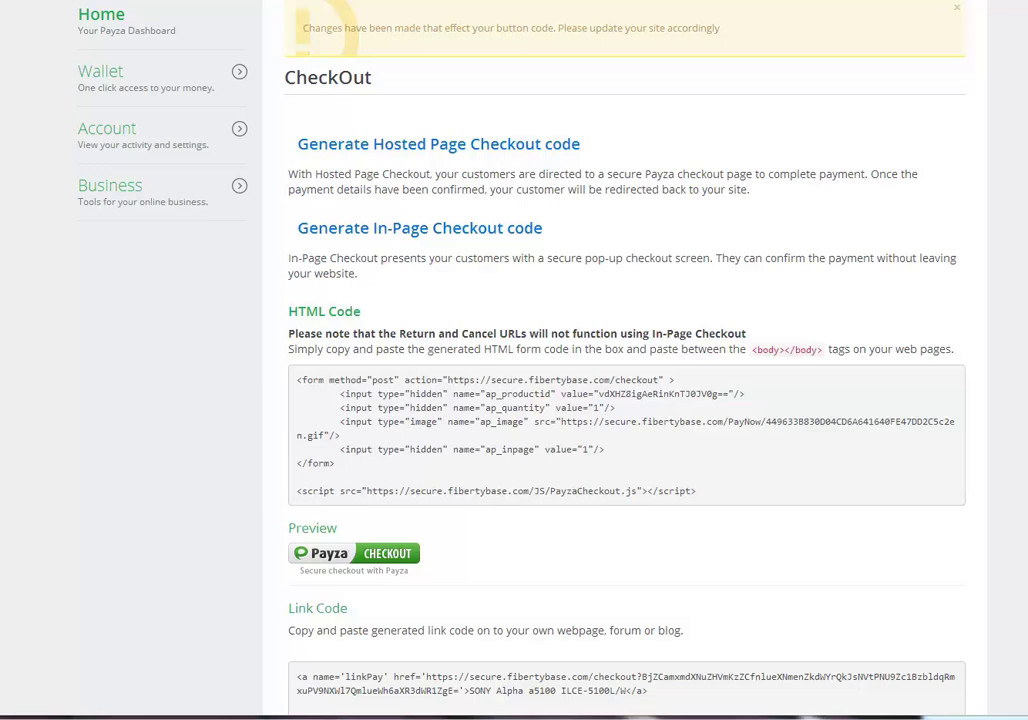
Switch to the store page's HTML source in the text editor, replace the old Payza form with the copied code, and save and close it
key(alt+Tab)
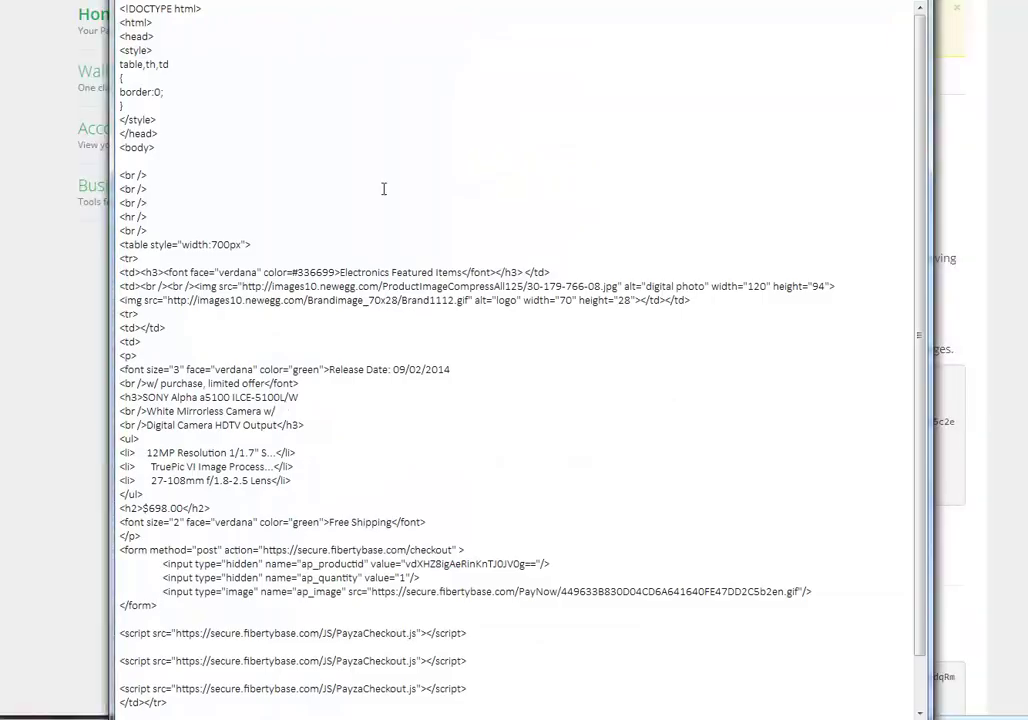
drag(158, 605, 120, 549)
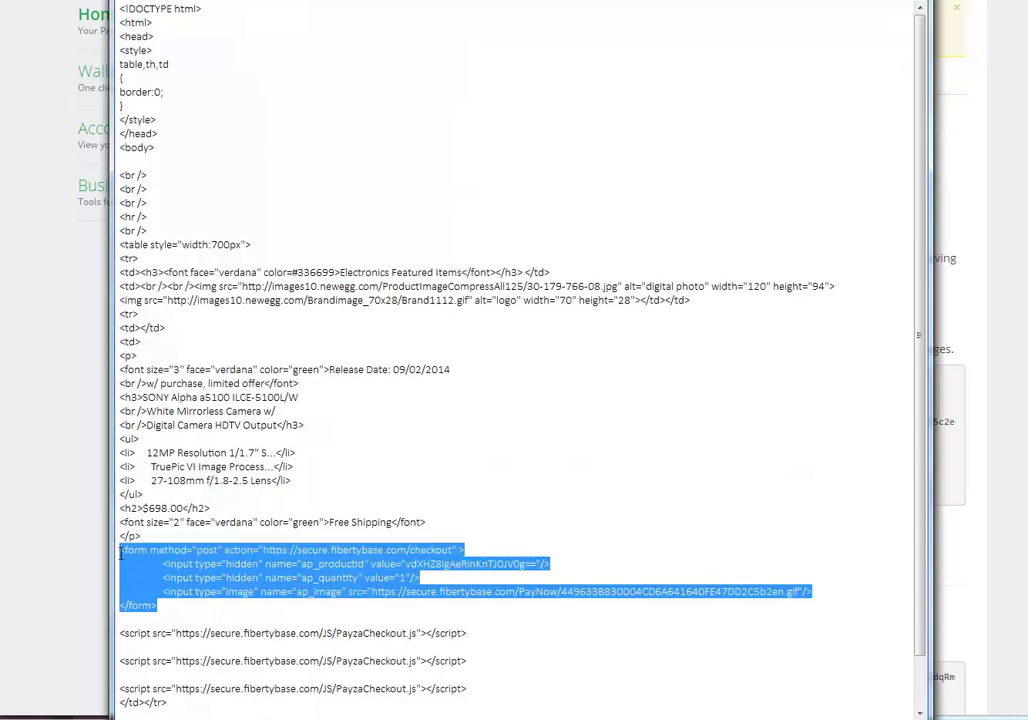
right_click(231, 567)
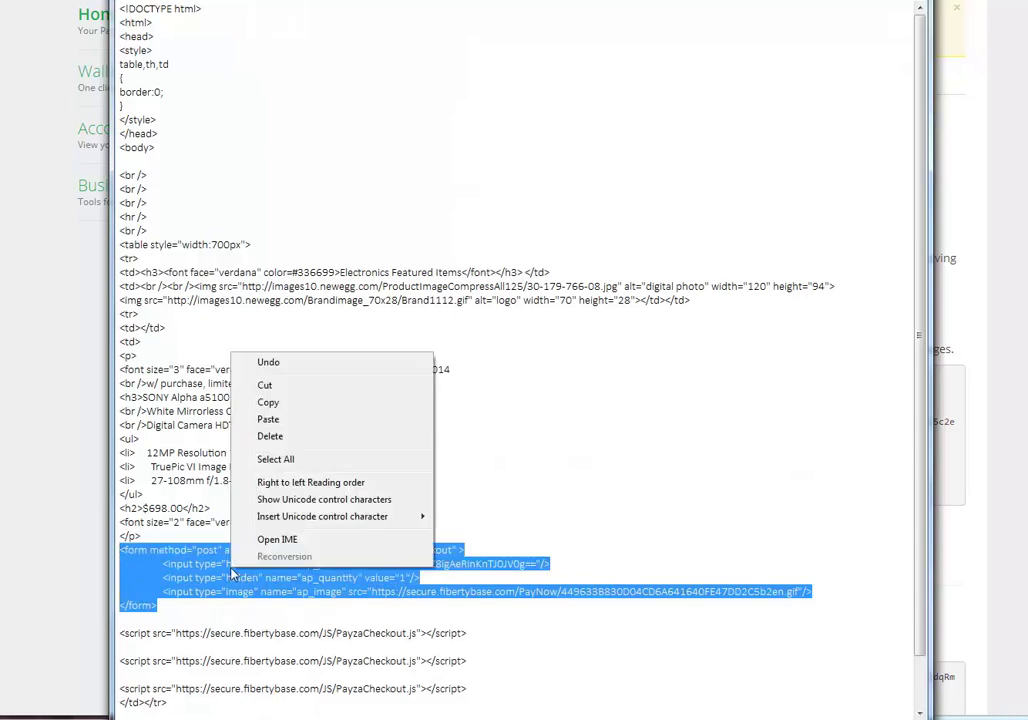
click(268, 419)
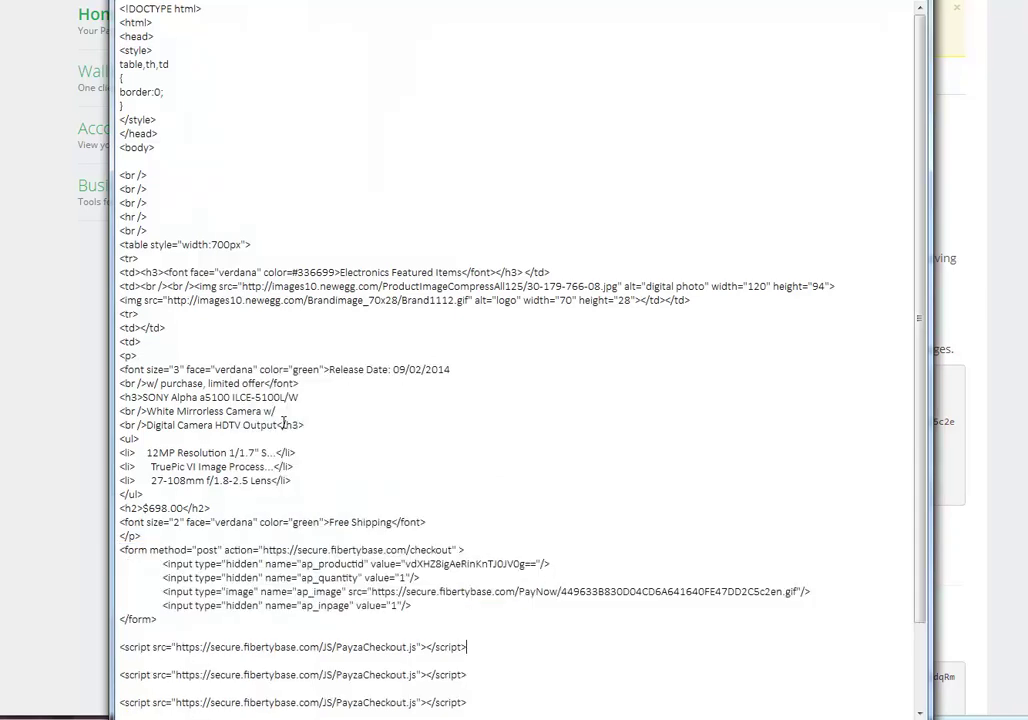
click(104, 4)
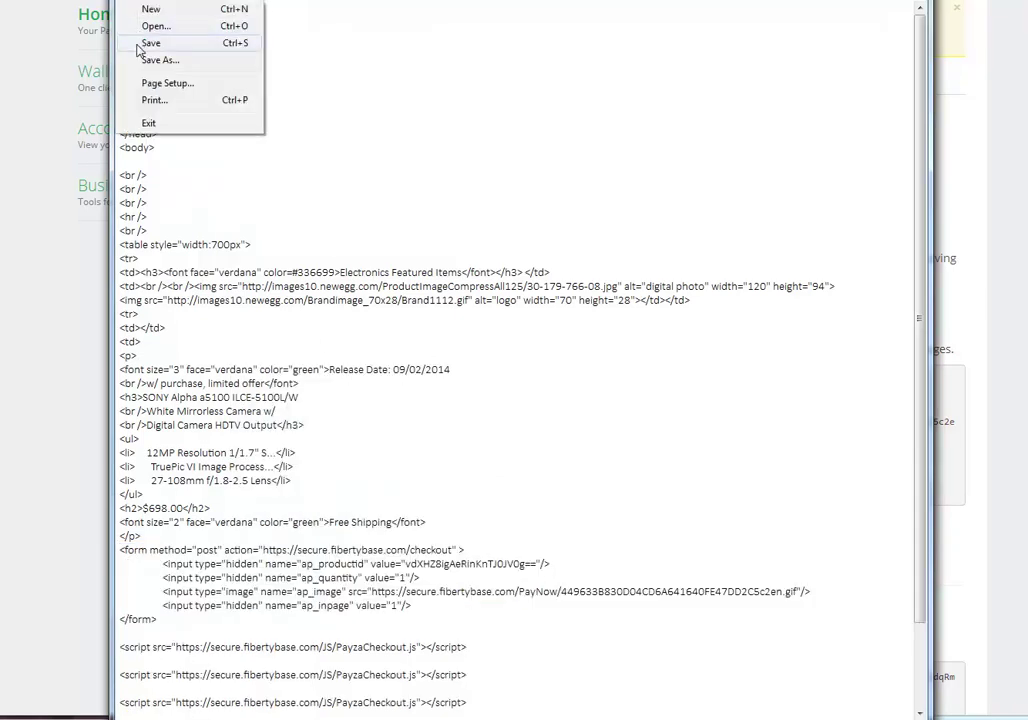
click(143, 41)
key(alt+F4)
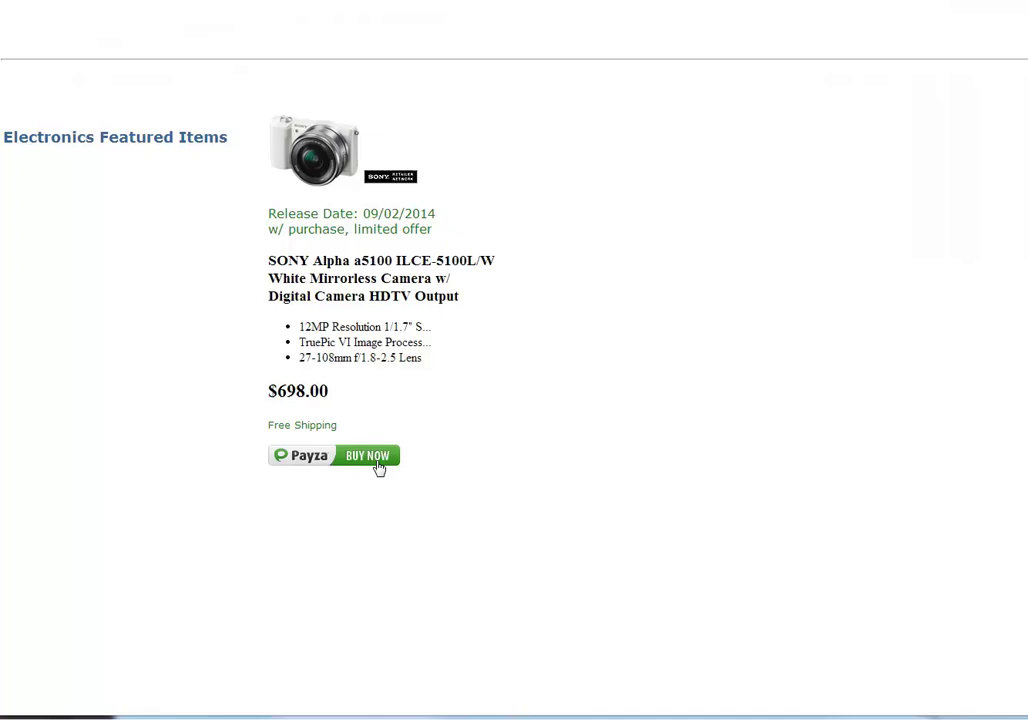
Reload the camera's store page and test the new Payza Checkout button by launching its in-page payment window
click(23, 7)
click(335, 460)
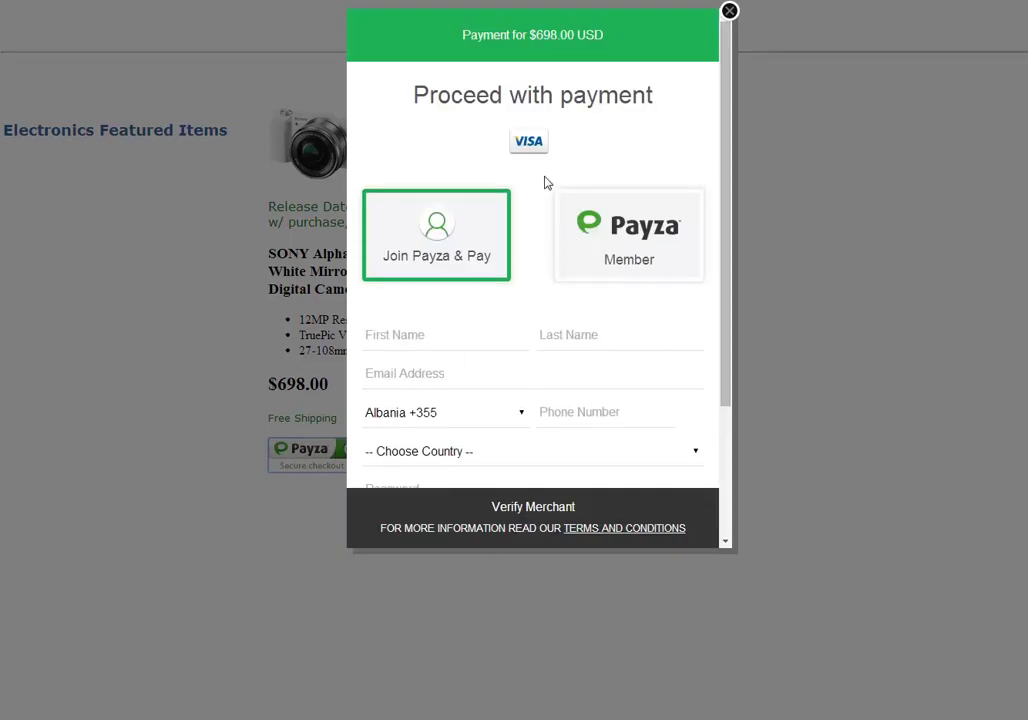
Examine the payment amount and the new-customer sign-up form in the in-page payment window, through to its final options
drag(462, 38, 607, 37)
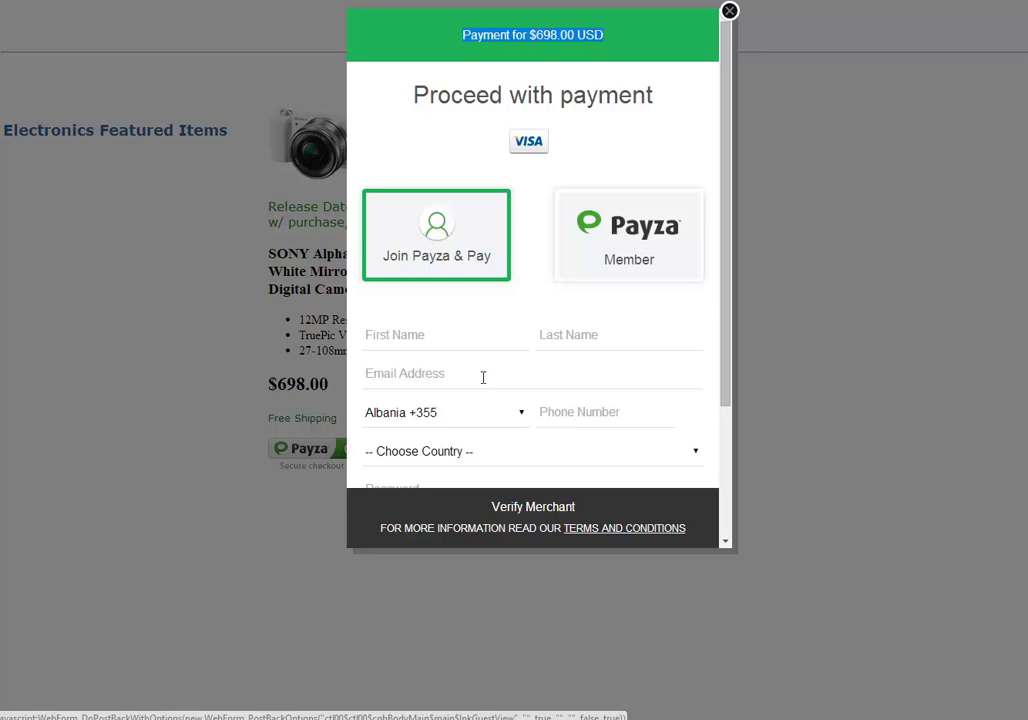
click(420, 334)
click(601, 335)
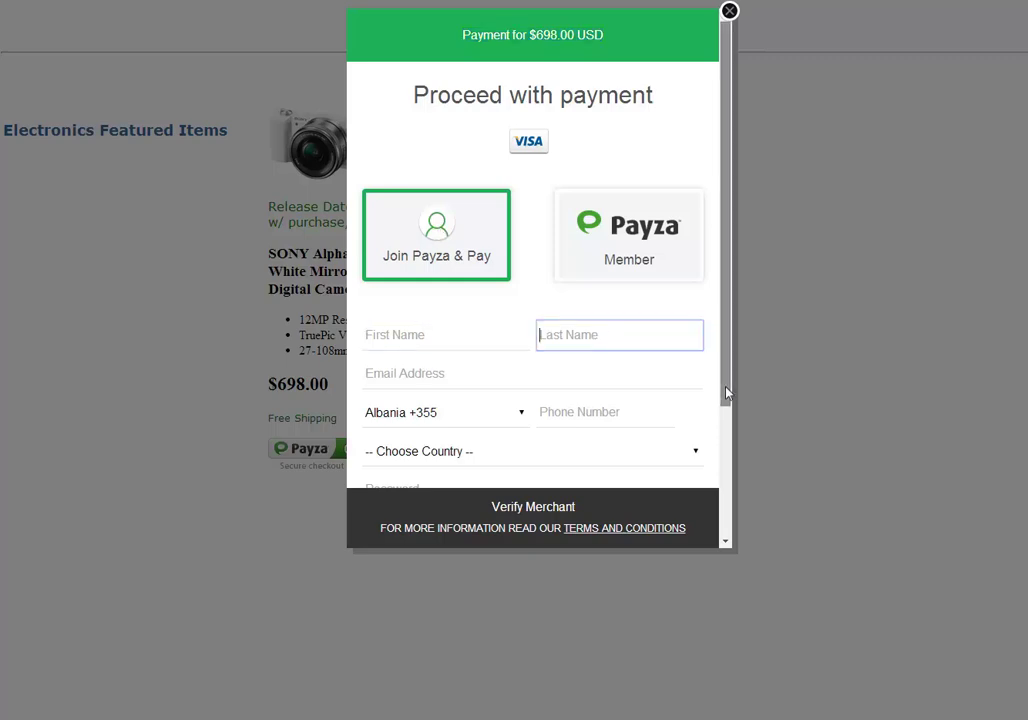
scroll(615, 480, down, 2)
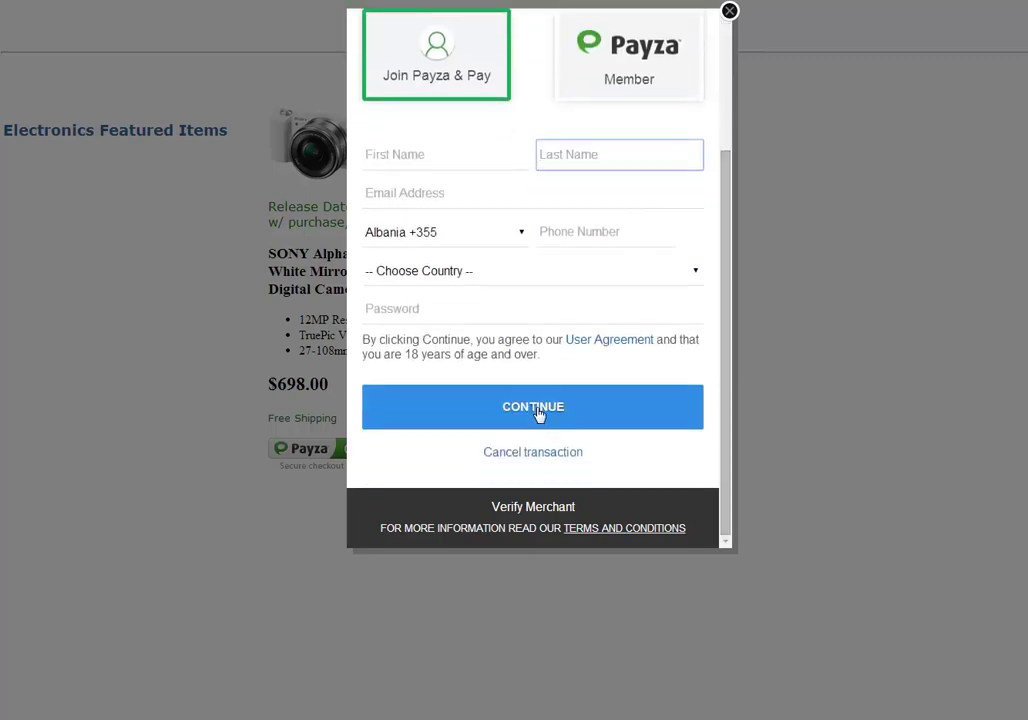
scroll(626, 222, up, 2)
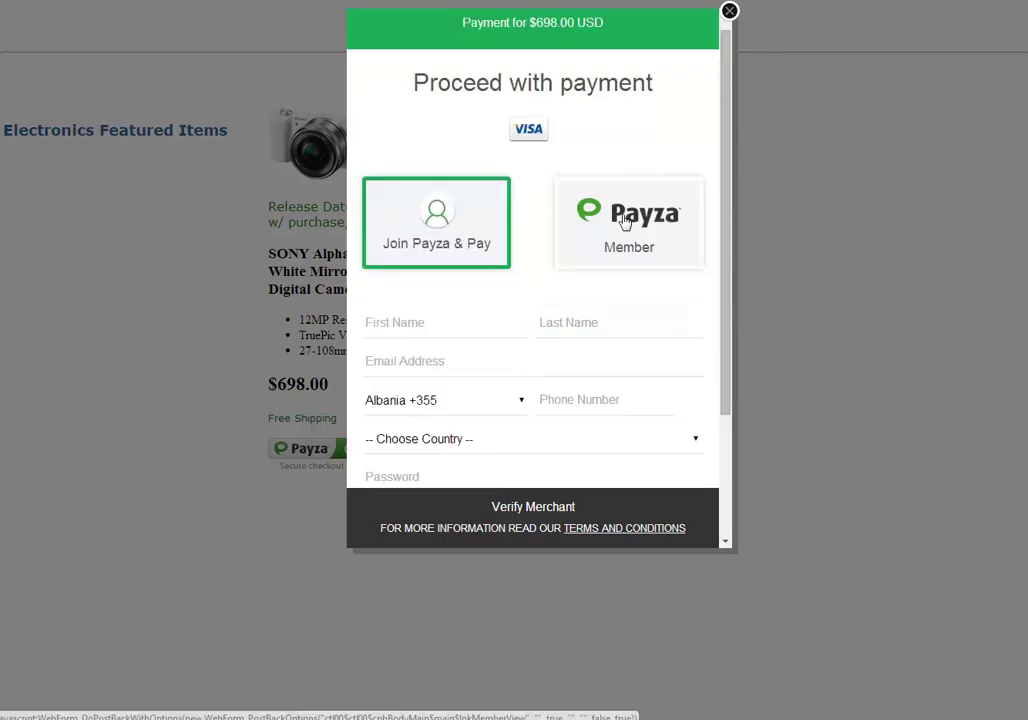
Switch the payment window to the Payza Member option and check its email and password login fields
click(625, 222)
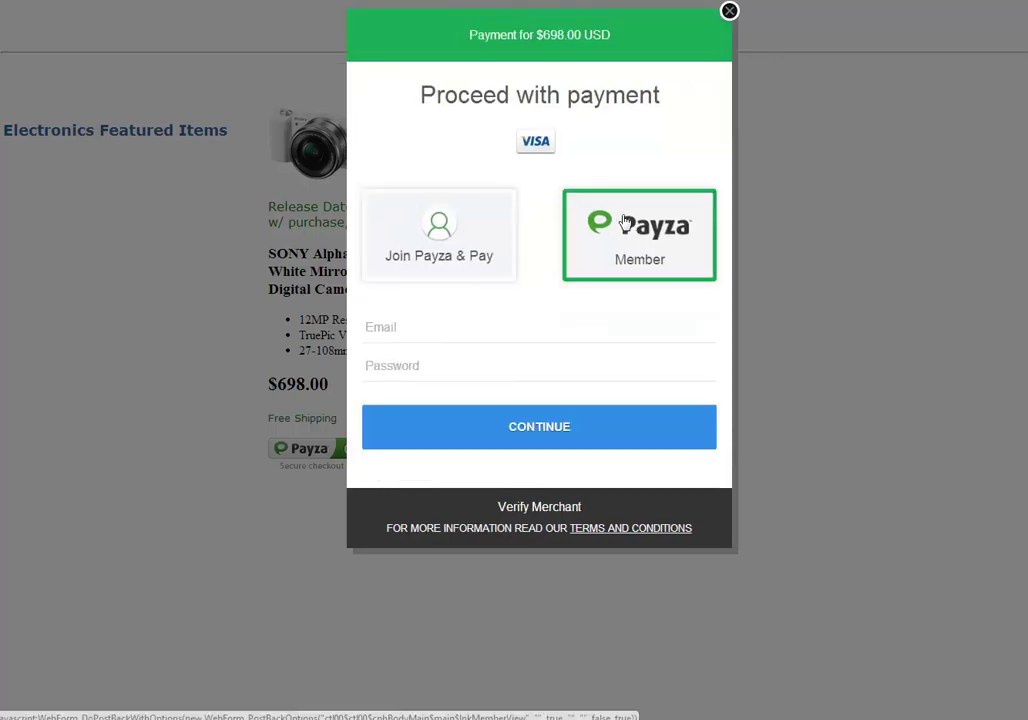
click(465, 327)
click(482, 372)
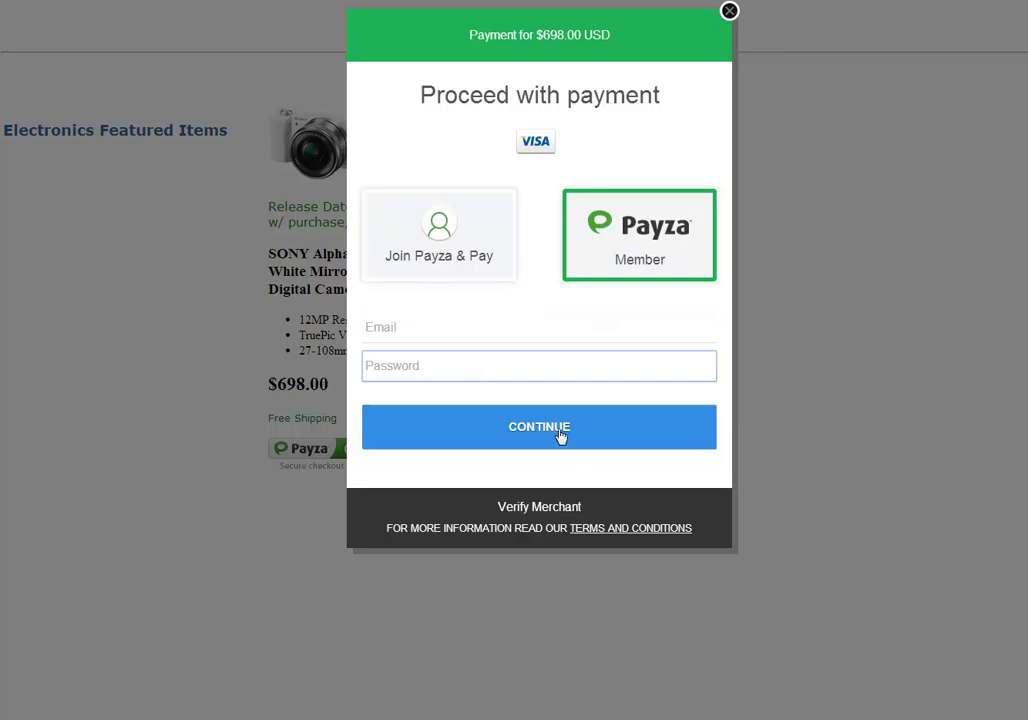